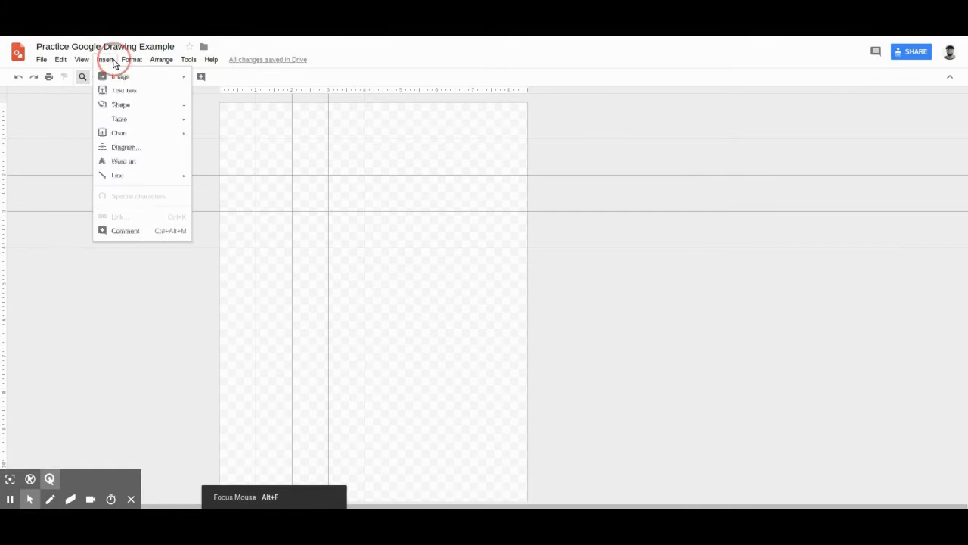
Step: Insert the photo of the newspaper front page from Google Drive into the drawing
{"action": "mouse_move", "coordinate": [125, 113]}
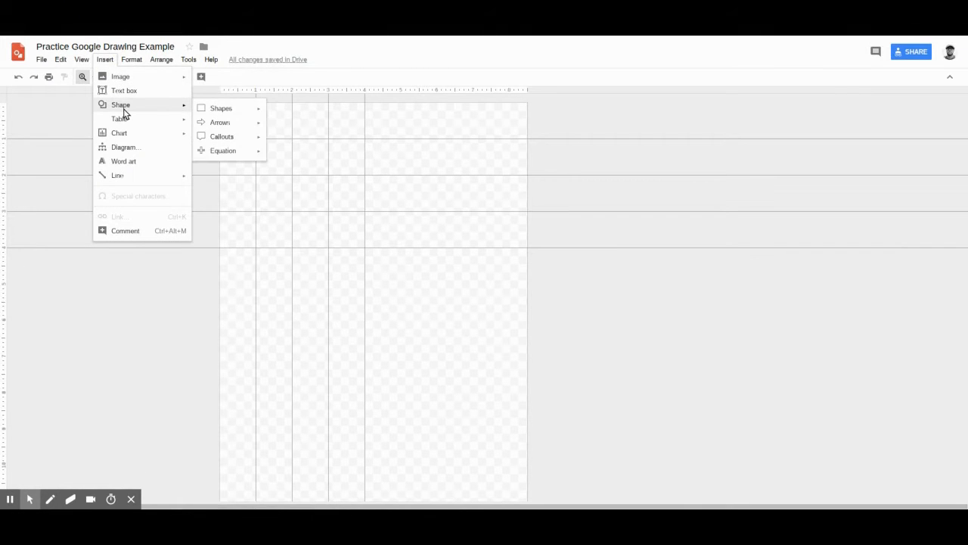
{"action": "mouse_move", "coordinate": [227, 109]}
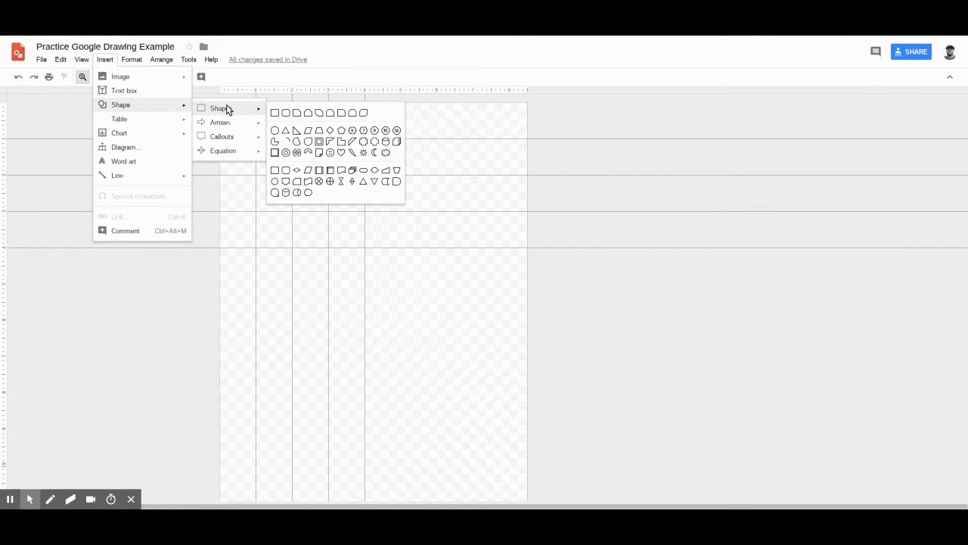
{"action": "mouse_move", "coordinate": [170, 123]}
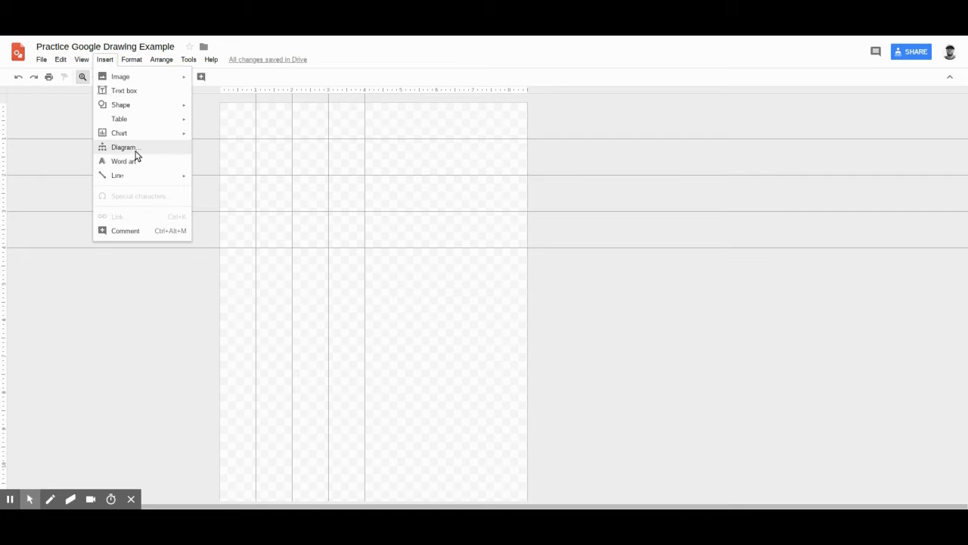
{"action": "mouse_move", "coordinate": [134, 182]}
{"action": "mouse_move", "coordinate": [142, 77]}
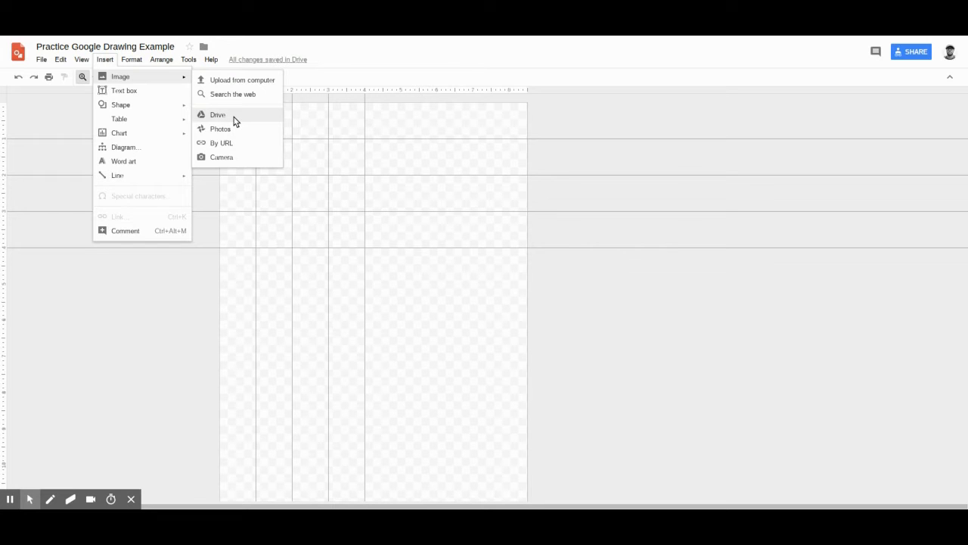
{"action": "left_click", "coordinate": [234, 122]}
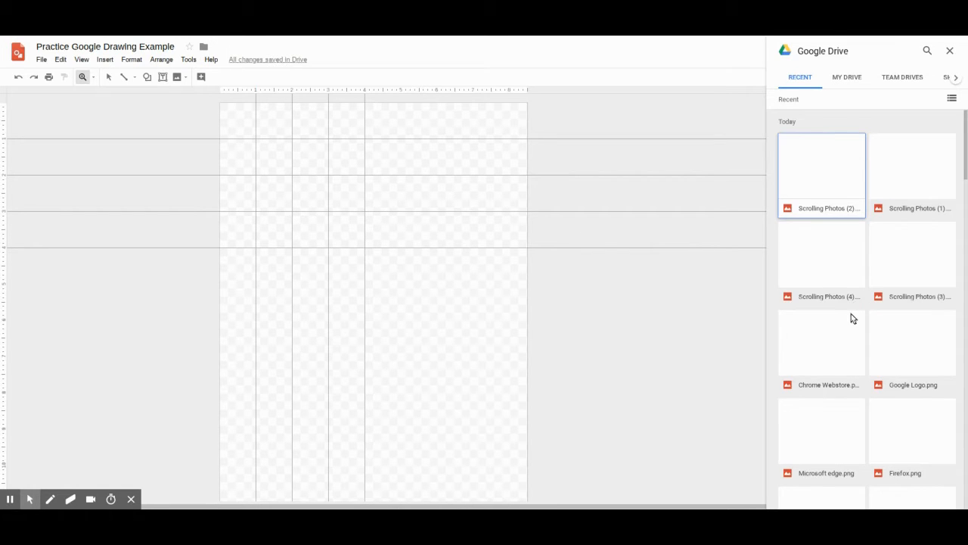
{"action": "double_click", "coordinate": [824, 185]}
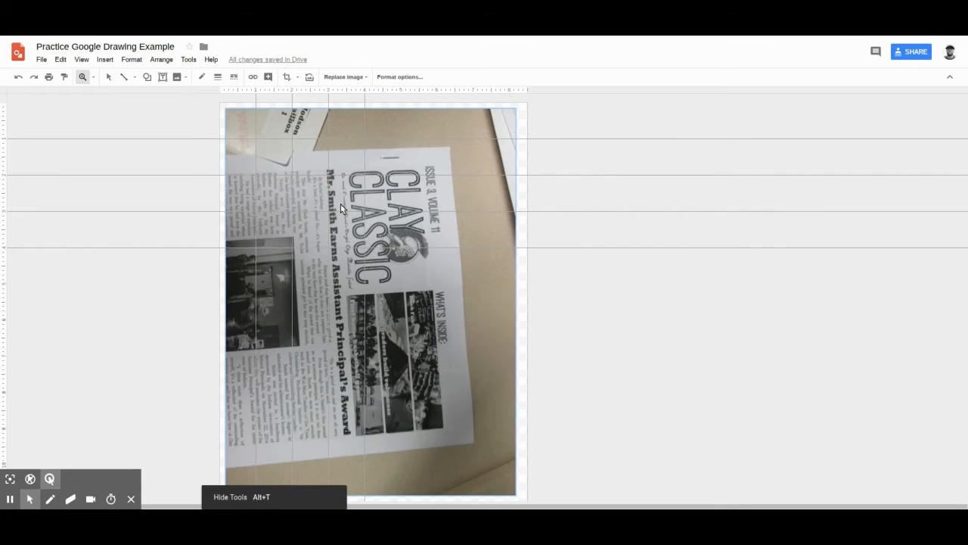
Step: Shrink the newspaper photo to roughly half the page width and rotate it a quarter turn counterclockwise so the newspaper is upright
{"action": "left_click", "coordinate": [507, 123]}
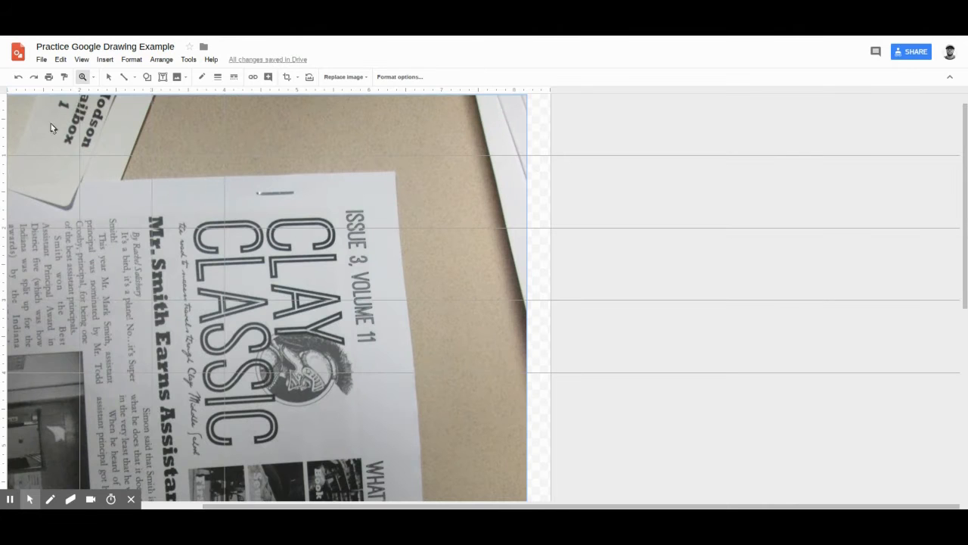
{"action": "left_click", "coordinate": [109, 76]}
{"action": "left_click", "coordinate": [93, 76]}
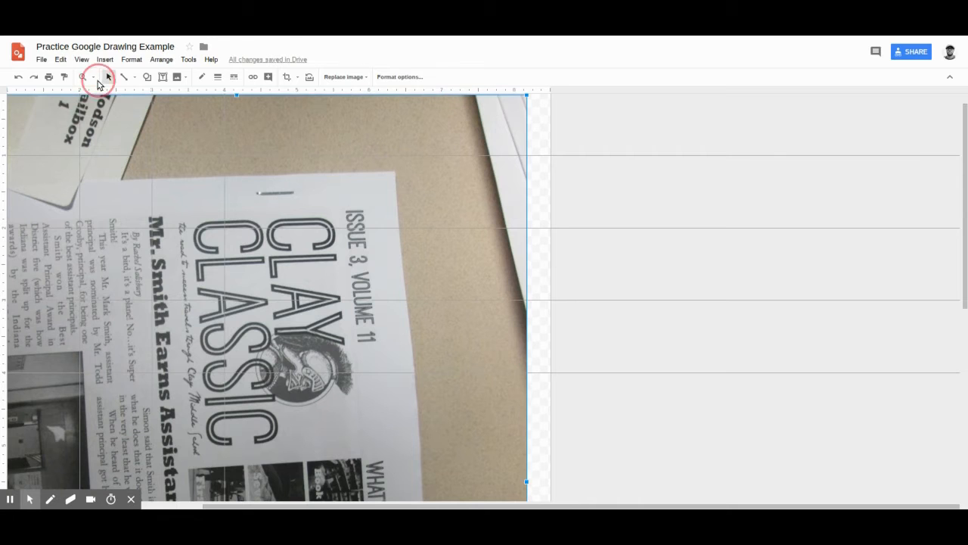
{"action": "left_click", "coordinate": [114, 109]}
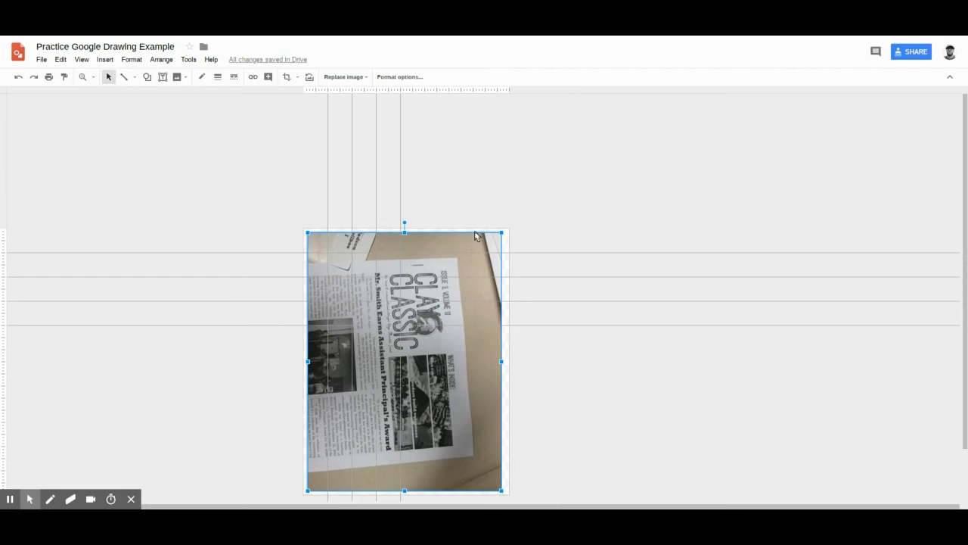
{"action": "left_click_drag", "start_coordinate": [502, 237], "coordinate": [385, 308]}
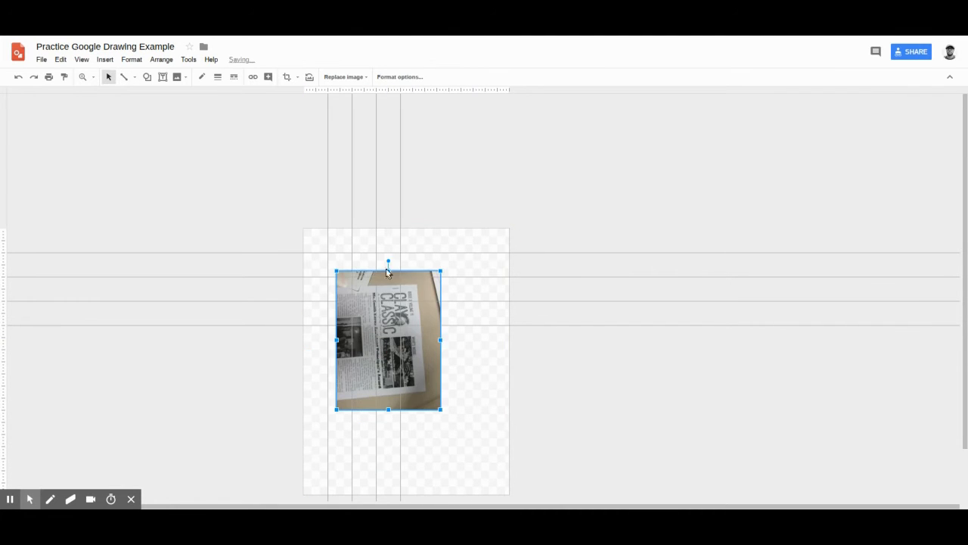
{"action": "left_click_drag", "start_coordinate": [388, 262], "coordinate": [307, 333]}
Step: Align the photo's upper-left corner with the 1-inch guides and shrink the photo to about 4.2 inches wide
{"action": "left_click_drag", "start_coordinate": [365, 339], "coordinate": [380, 270]}
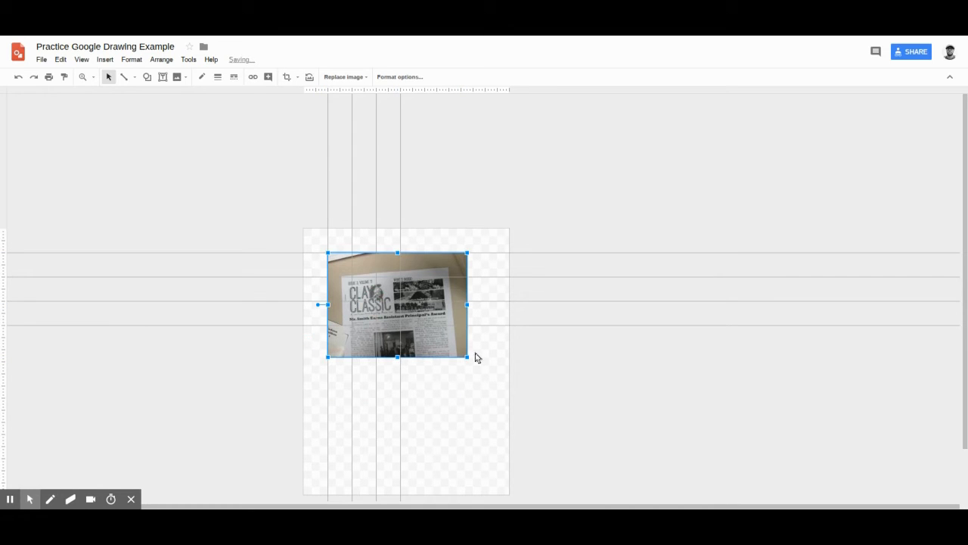
{"action": "left_click_drag", "start_coordinate": [469, 363], "coordinate": [430, 309]}
{"action": "left_click", "coordinate": [83, 77]}
{"action": "left_click", "coordinate": [399, 340]}
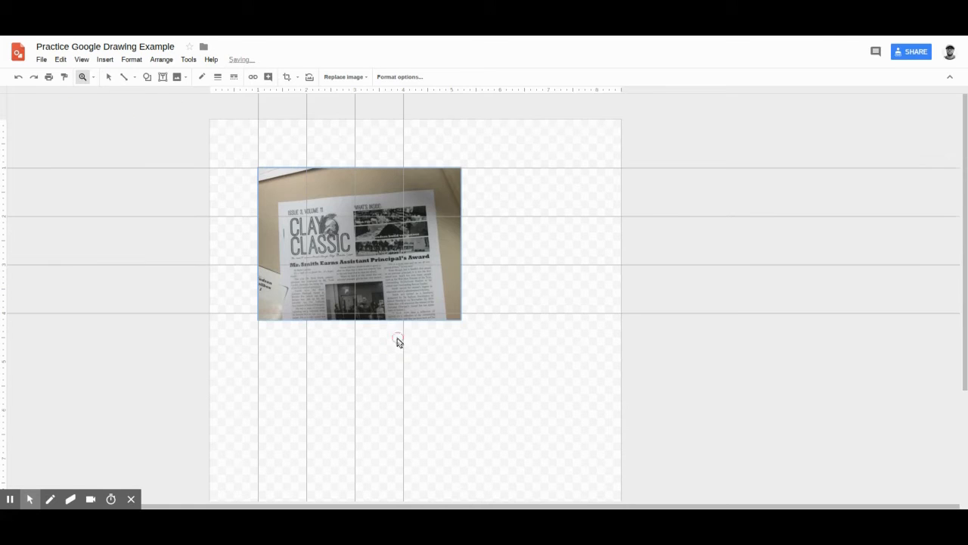
{"action": "left_click", "coordinate": [108, 76]}
{"action": "left_click", "coordinate": [349, 259]}
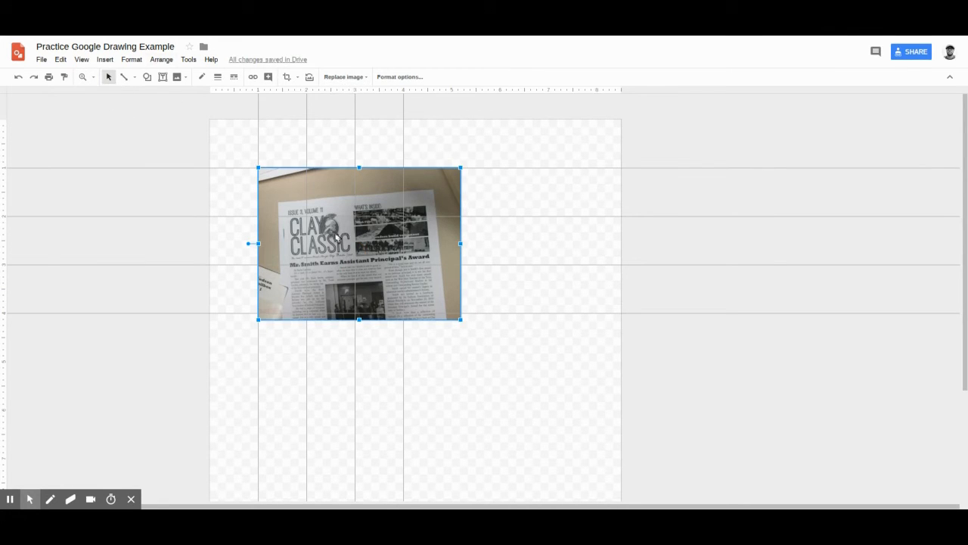
Step: Add a text box about 6.4 inches wide below the photo, containing "Type in your text box"
{"action": "left_click", "coordinate": [105, 60]}
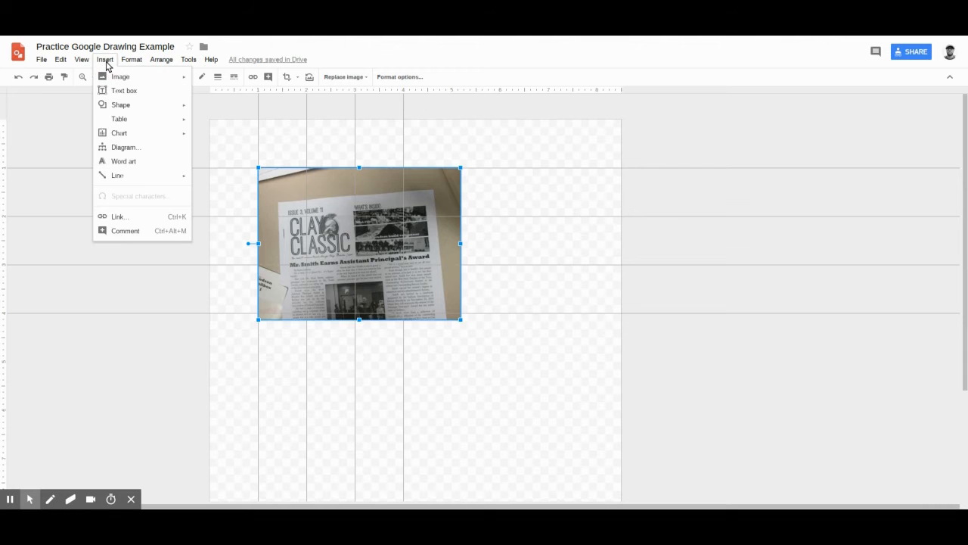
{"action": "left_click", "coordinate": [155, 91]}
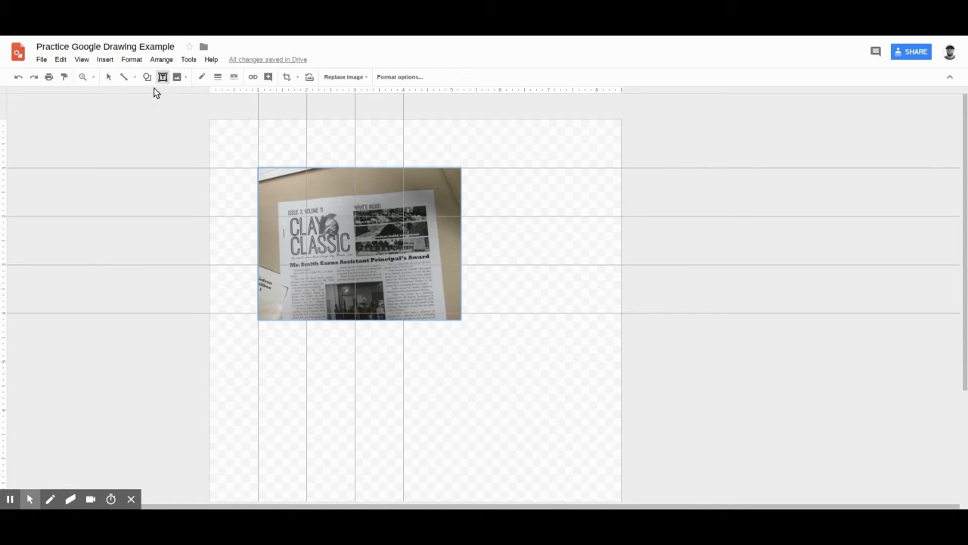
{"action": "left_click_drag", "start_coordinate": [255, 339], "coordinate": [569, 414]}
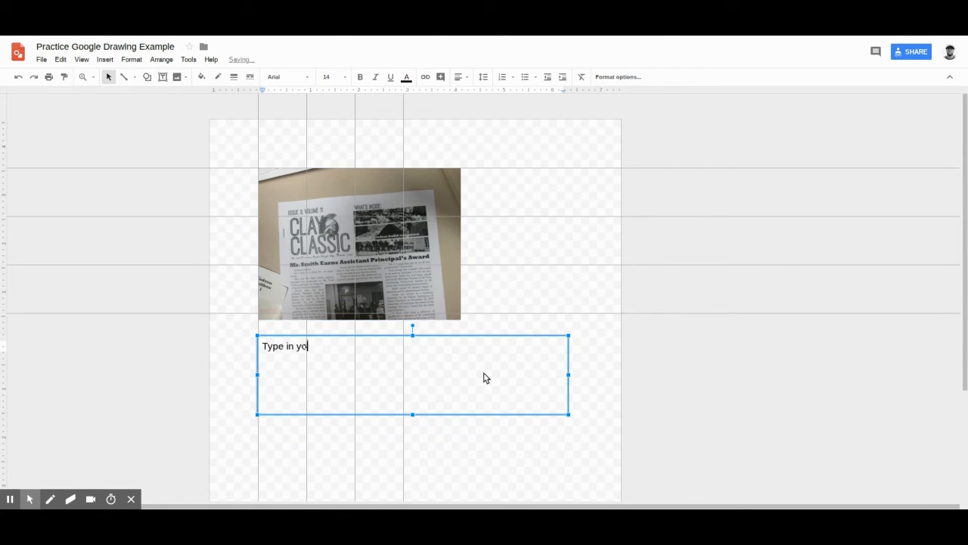
{"action": "type", "text": "Type in your text box"}
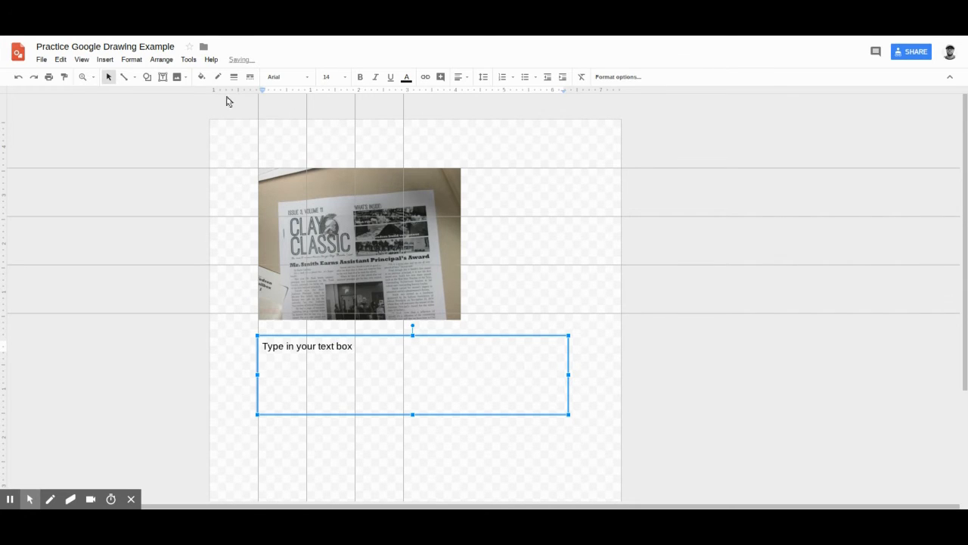
Step: Draw a crossed-circle flowchart shape about 2.2 inches wide beside the photo and move it up to the photo's upper part
{"action": "left_click", "coordinate": [104, 59]}
{"action": "mouse_move", "coordinate": [120, 105]}
{"action": "mouse_move", "coordinate": [263, 116]}
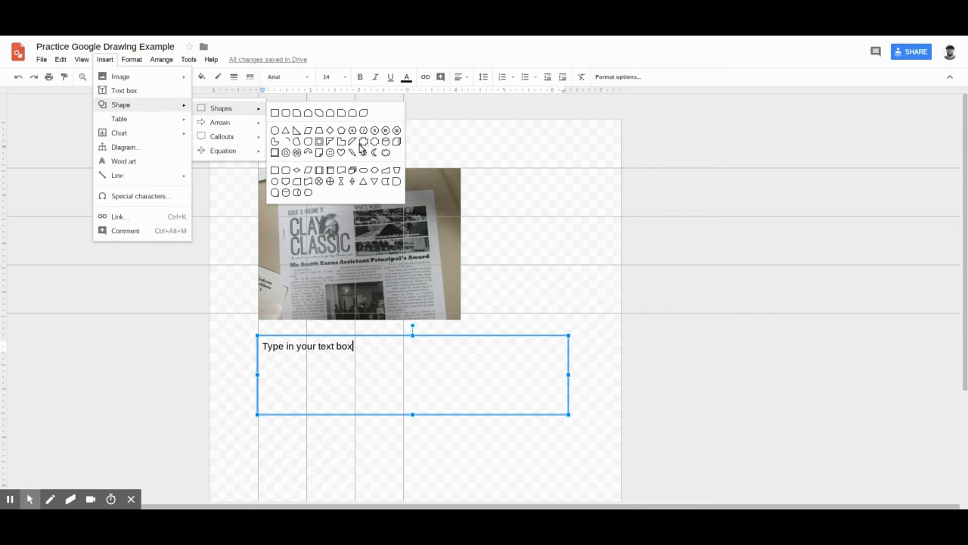
{"action": "left_click", "coordinate": [332, 185]}
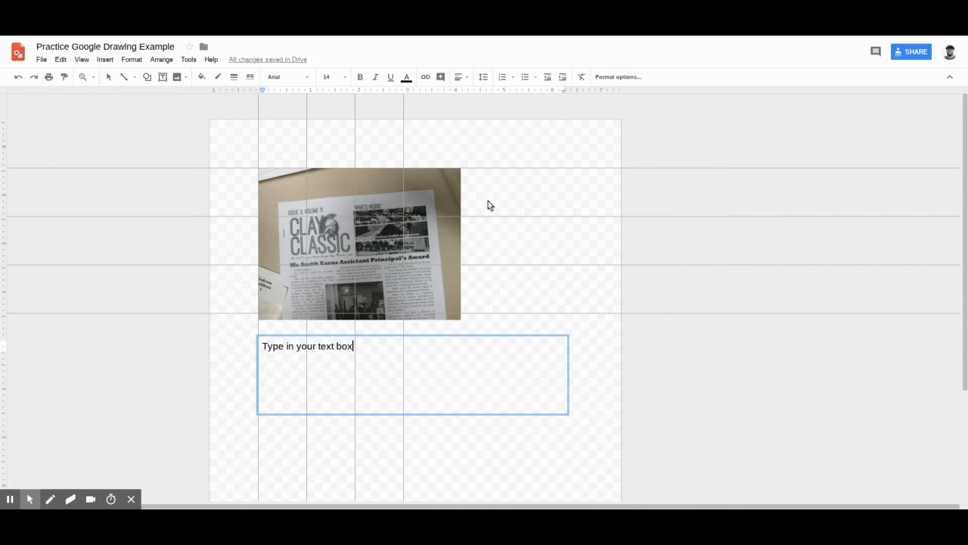
{"action": "left_click_drag", "start_coordinate": [488, 204], "coordinate": [596, 309]}
{"action": "left_click_drag", "start_coordinate": [554, 241], "coordinate": [549, 206]}
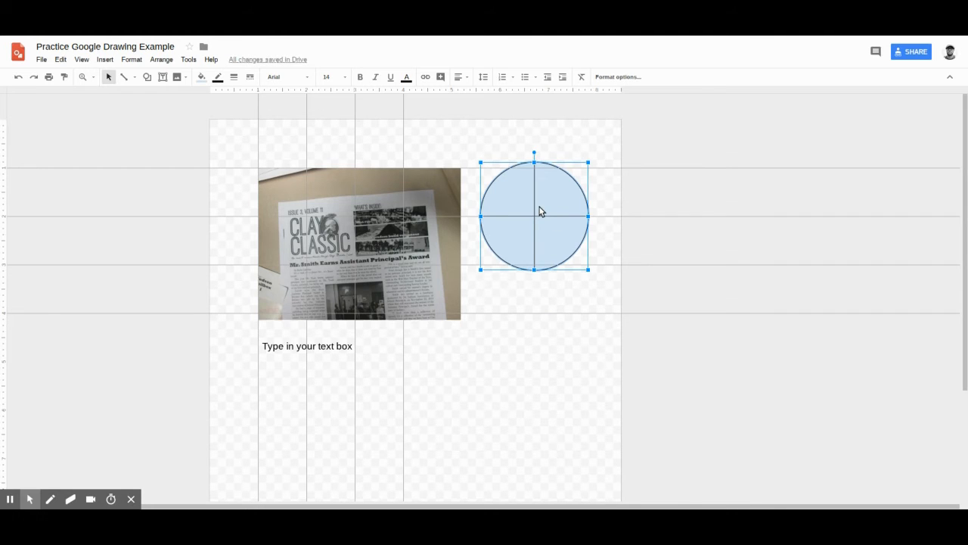
Step: Insert a 4 x 4 table and place it below the text box
{"action": "left_click", "coordinate": [106, 59]}
{"action": "mouse_move", "coordinate": [123, 121]}
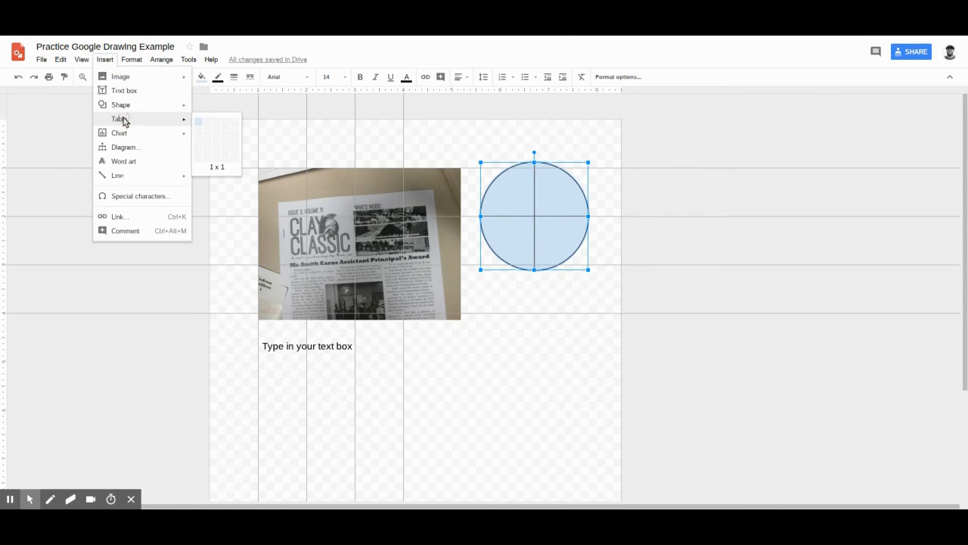
{"action": "left_click", "coordinate": [224, 152]}
{"action": "left_click_drag", "start_coordinate": [414, 348], "coordinate": [417, 397]}
Step: Insert a pie chart and place it below the table
{"action": "scroll", "coordinate": [418, 397], "scroll_direction": "down", "scroll_amount": 2}
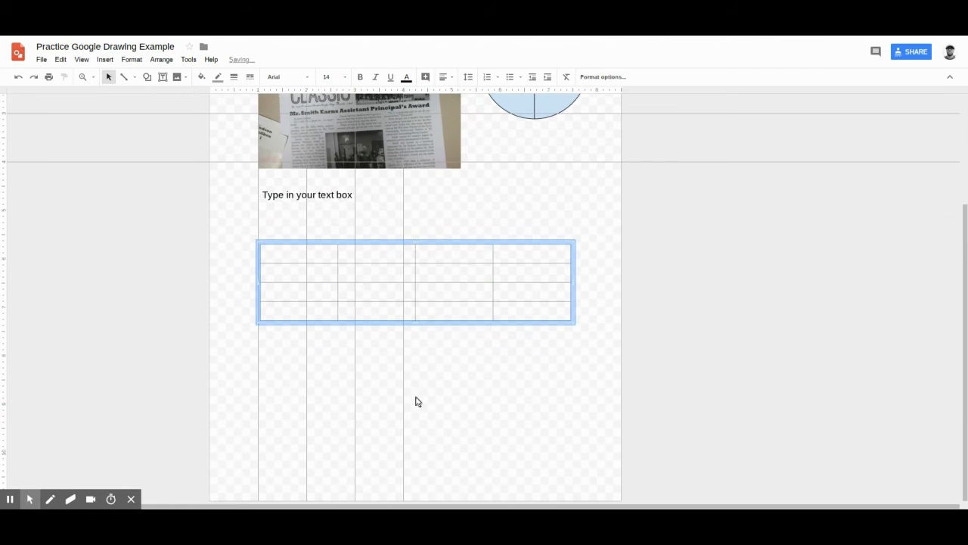
{"action": "left_click", "coordinate": [106, 61]}
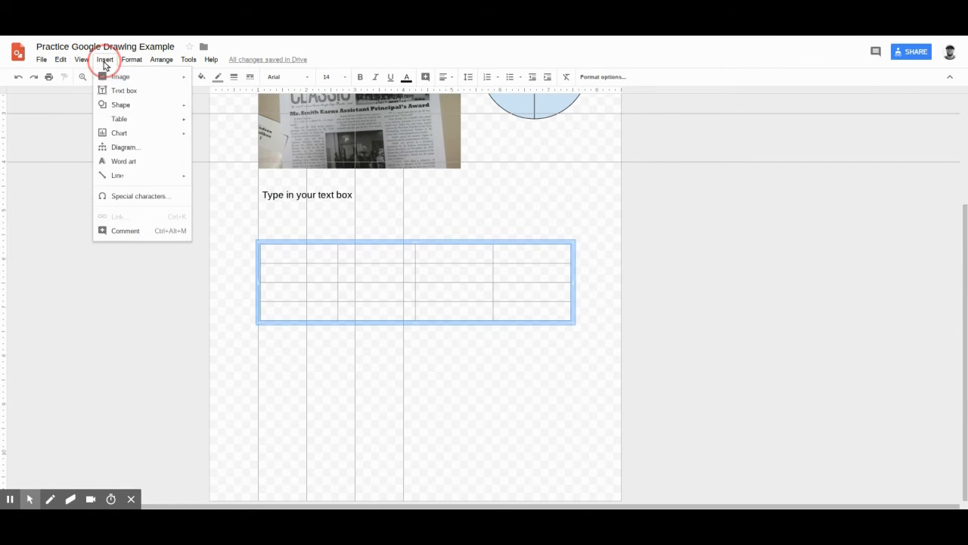
{"action": "mouse_move", "coordinate": [119, 137]}
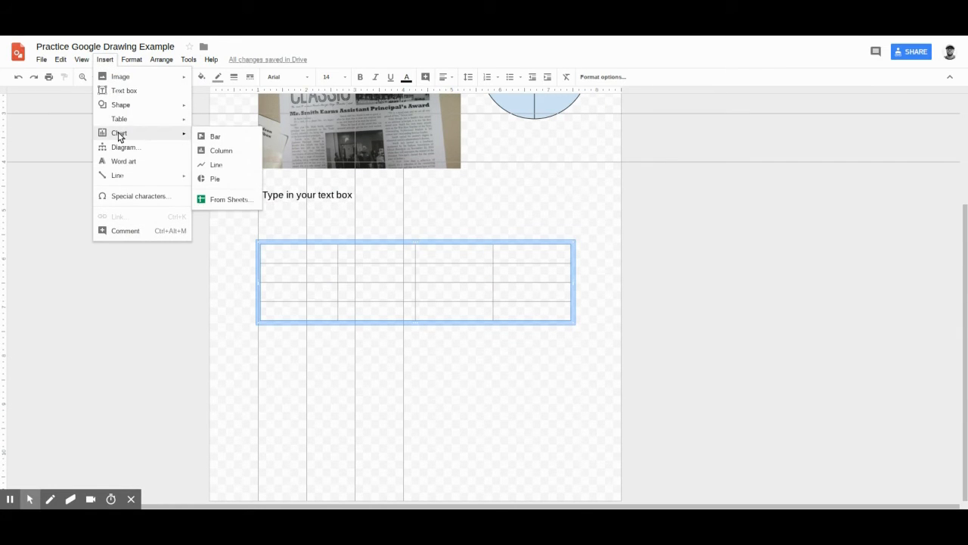
{"action": "left_click", "coordinate": [216, 180]}
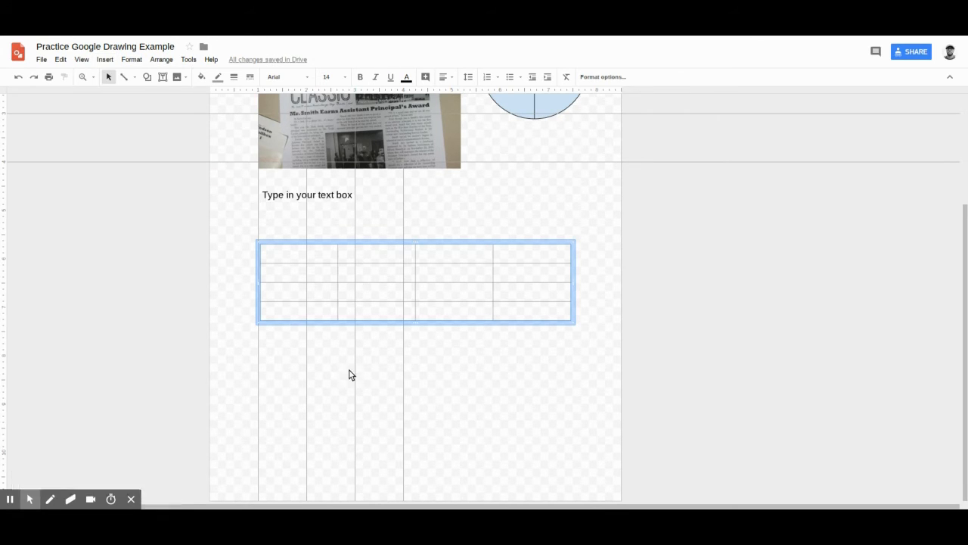
{"action": "left_click_drag", "start_coordinate": [294, 381], "coordinate": [379, 397]}
{"action": "left_click", "coordinate": [511, 349]}
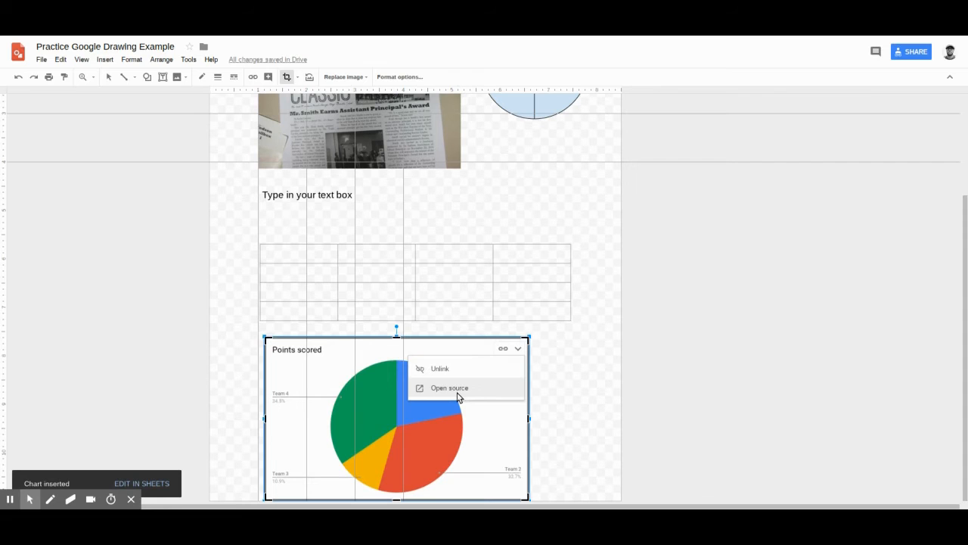
{"action": "left_click", "coordinate": [548, 451]}
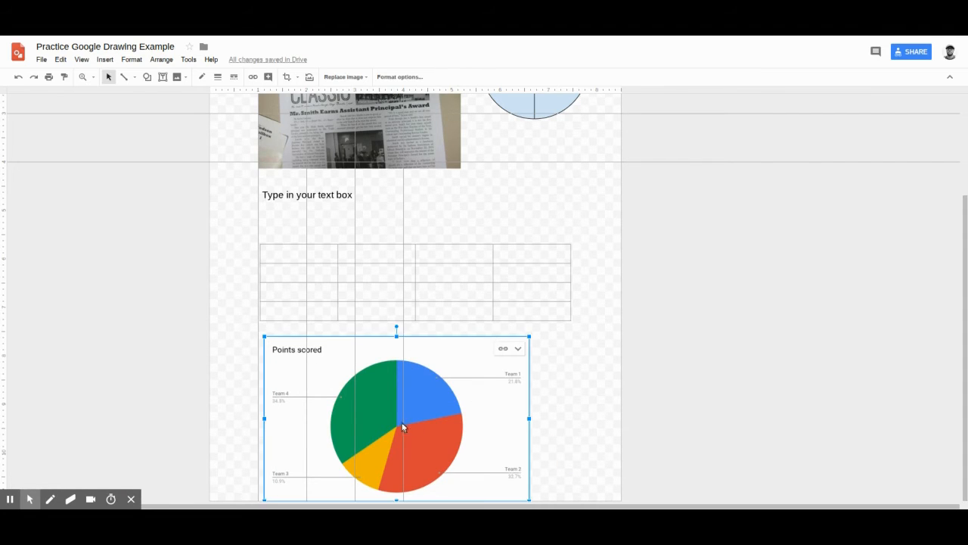
Step: Insert the blue ring-shaped cycle diagram with 3 steps
{"action": "left_click", "coordinate": [104, 59]}
{"action": "left_click", "coordinate": [127, 146]}
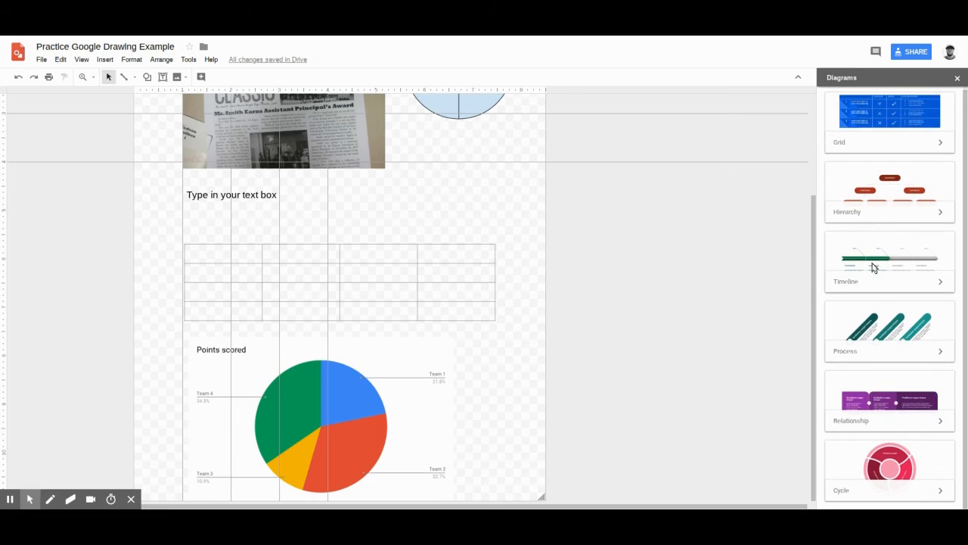
{"action": "left_click", "coordinate": [875, 458]}
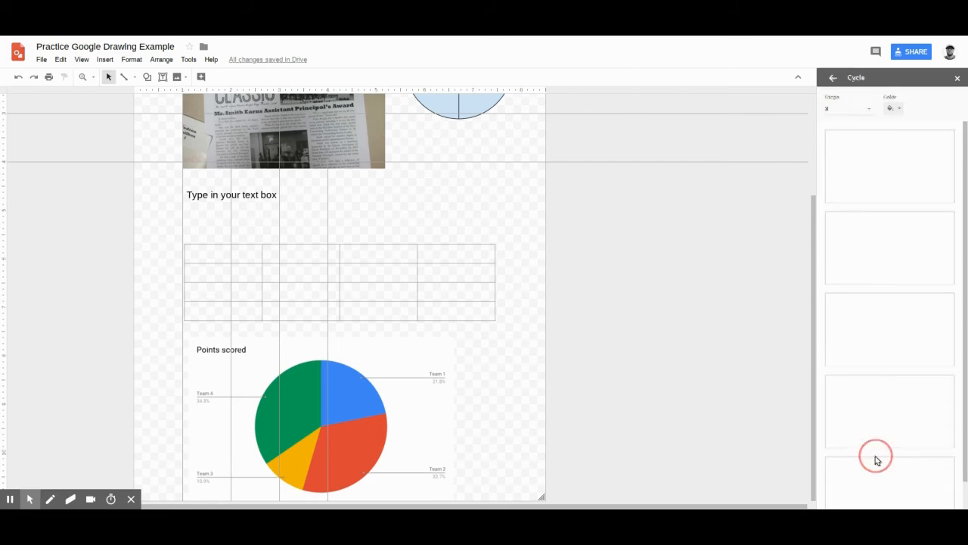
{"action": "left_click", "coordinate": [904, 193]}
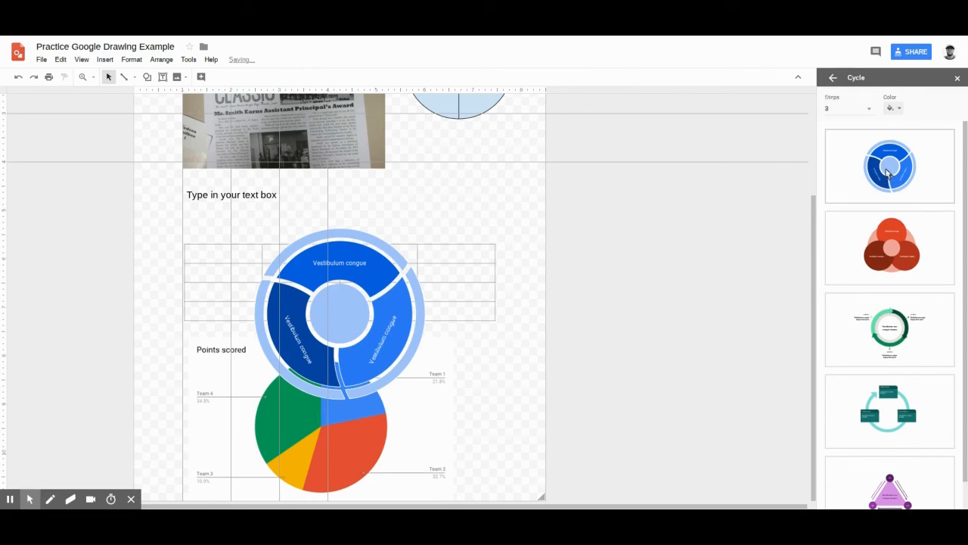
Step: Move the cycle diagram's upper segment just above the ring and shorten its label to "Vestibulum"
{"action": "left_click_drag", "start_coordinate": [274, 302], "coordinate": [433, 229]}
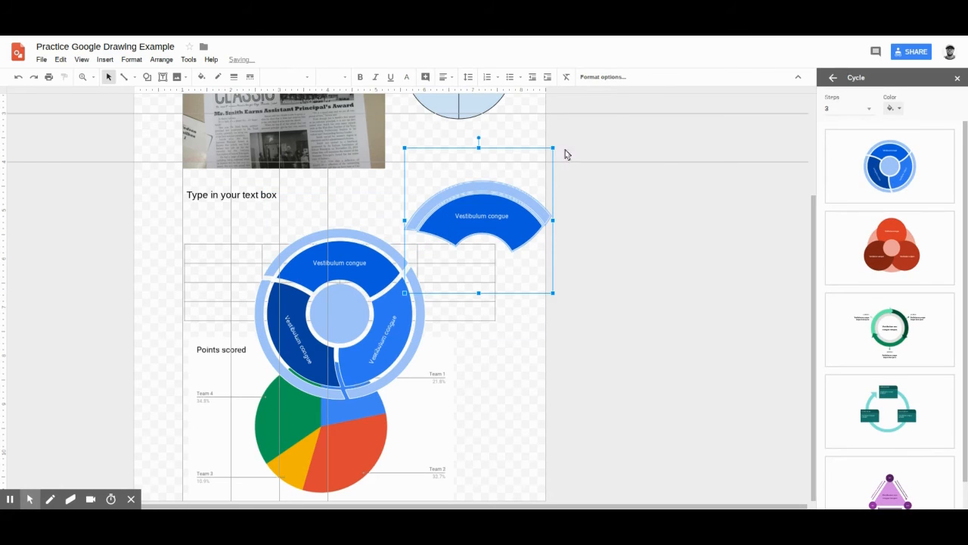
{"action": "left_click_drag", "start_coordinate": [480, 195], "coordinate": [346, 194]}
{"action": "left_click", "coordinate": [449, 281]}
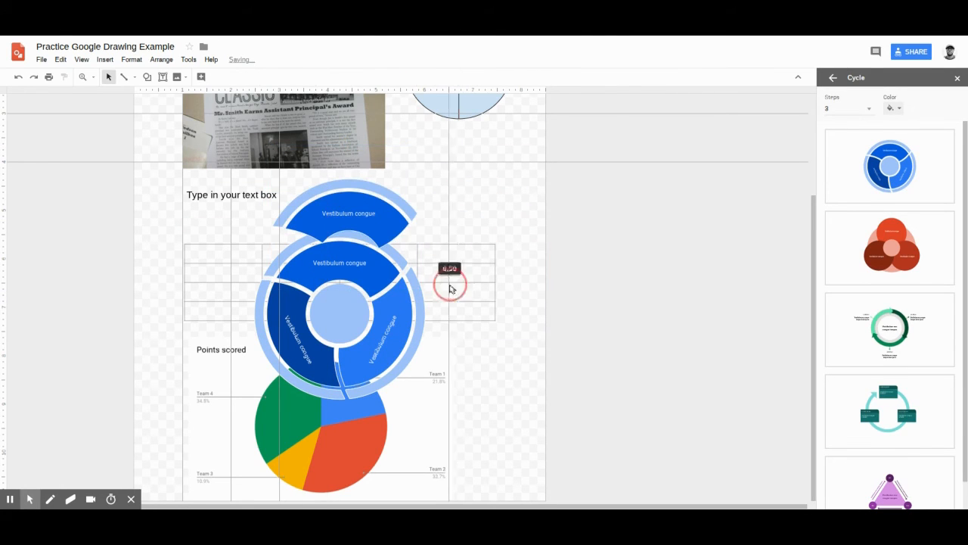
{"action": "double_click", "coordinate": [357, 215]}
{"action": "key", "text": "BackSpace"}
Step: Insert word art reading "Word Art" and set its font to Alfa Slab One
{"action": "left_click", "coordinate": [105, 59]}
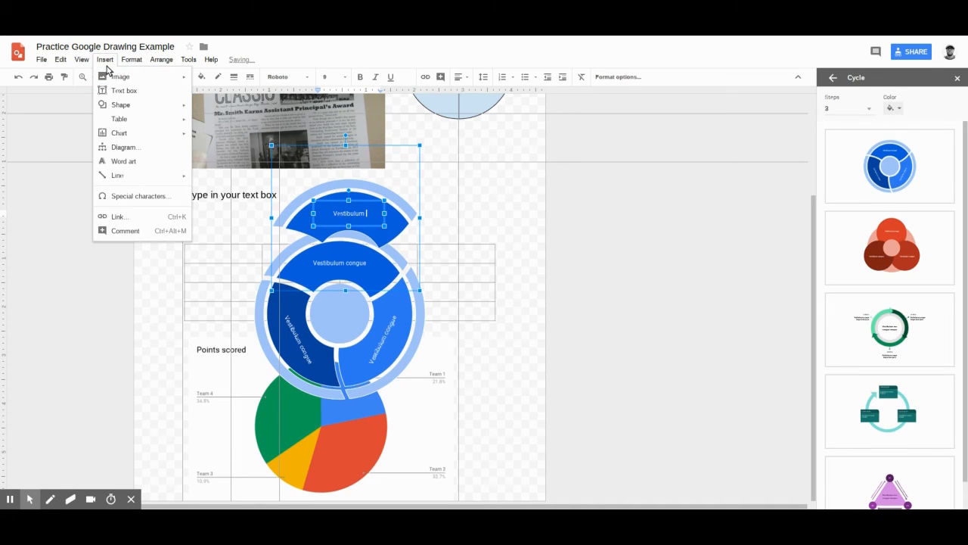
{"action": "left_click", "coordinate": [113, 161]}
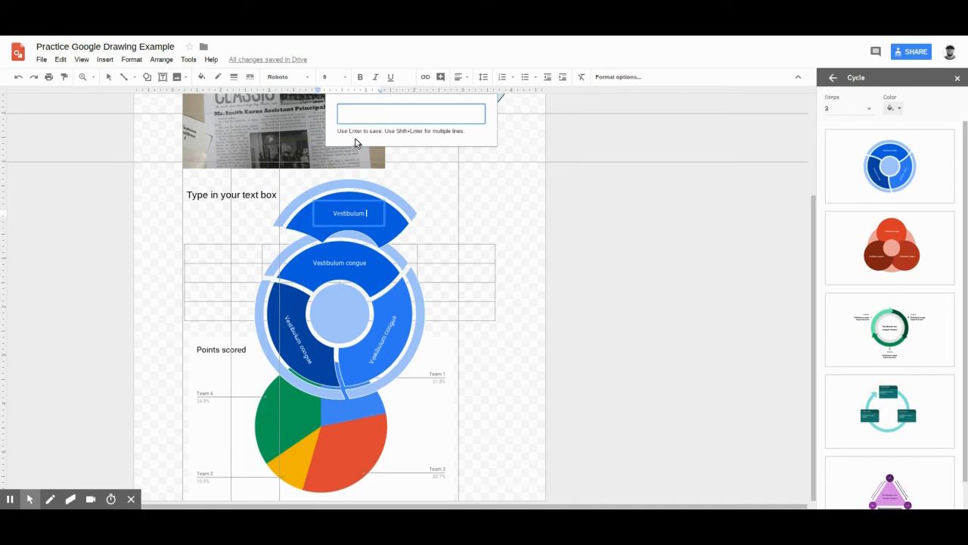
{"action": "type", "text": "Won"}
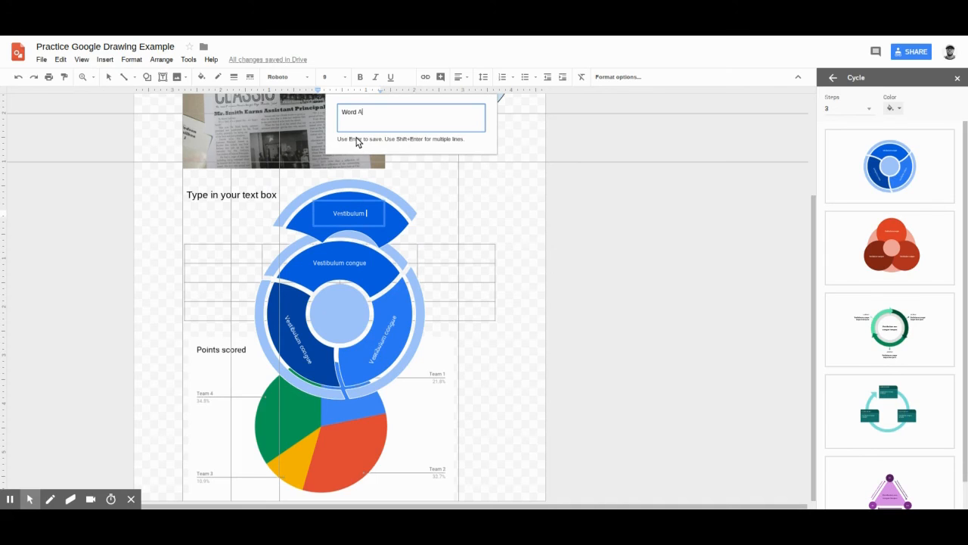
{"action": "key", "text": "Escape"}
{"action": "left_click", "coordinate": [446, 164]}
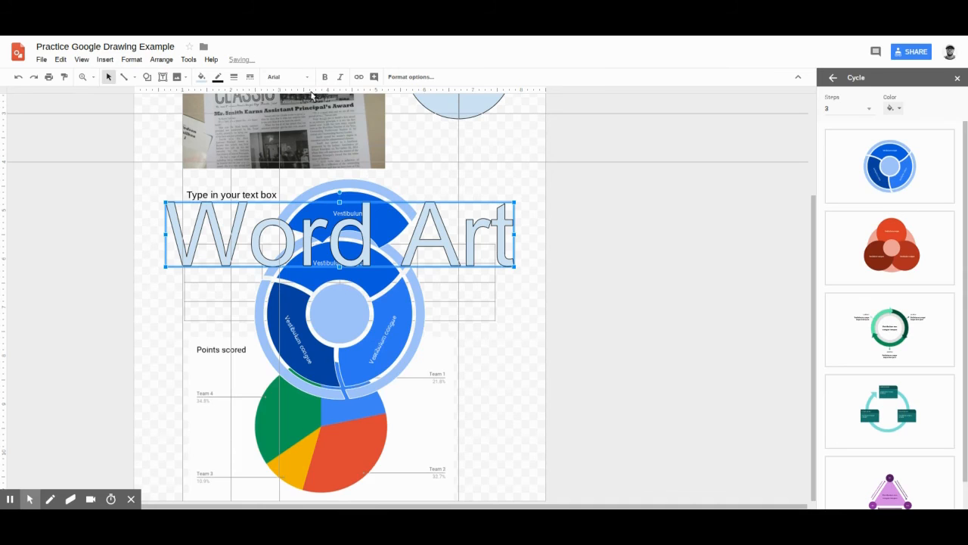
{"action": "left_click", "coordinate": [288, 77]}
{"action": "left_click", "coordinate": [300, 243]}
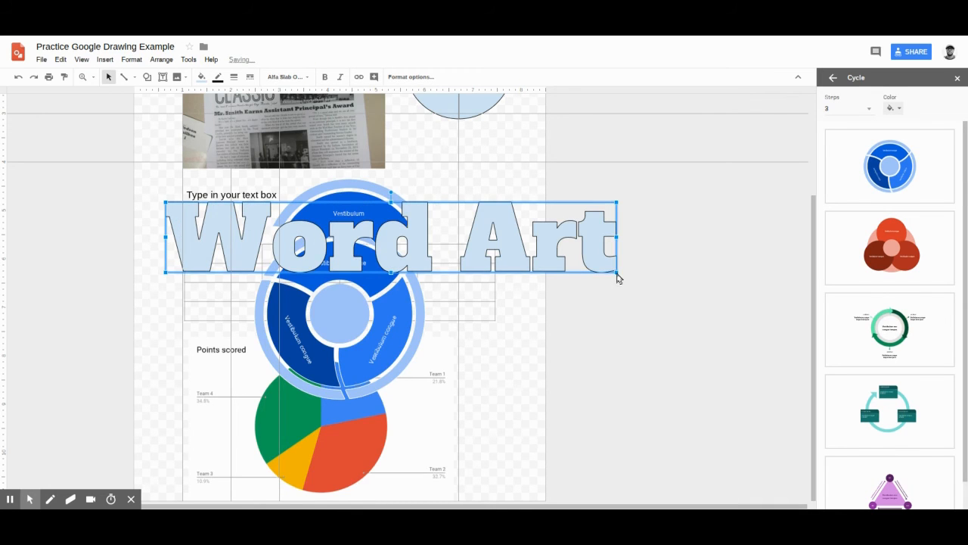
Step: Shrink the word art to fit the page width and move it up over the text box, just below the newspaper photo
{"action": "left_click_drag", "start_coordinate": [618, 276], "coordinate": [540, 298]}
{"action": "key", "text": "ctrl+z"}
{"action": "left_click_drag", "start_coordinate": [617, 276], "coordinate": [531, 258]}
{"action": "left_click_drag", "start_coordinate": [344, 232], "coordinate": [349, 206]}
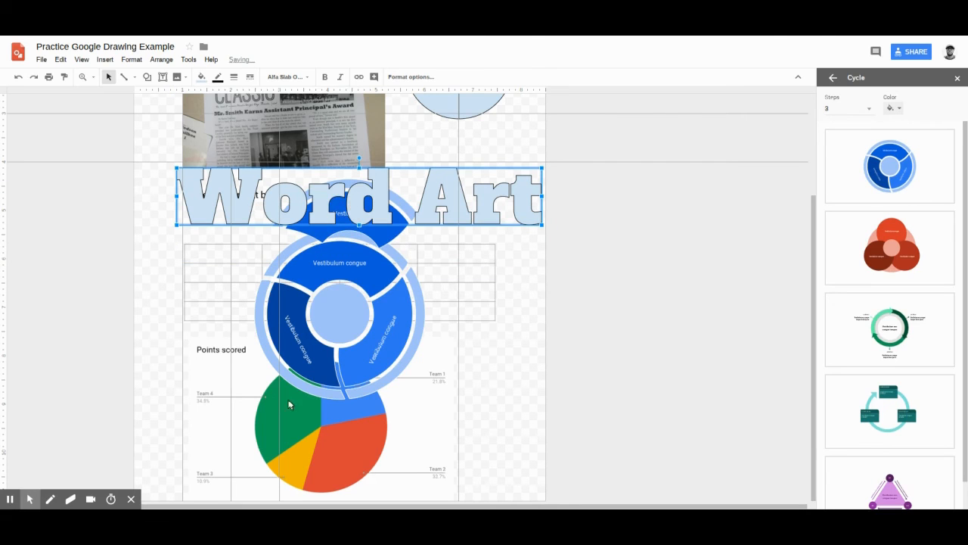
Step: Draw a freehand zigzag with the Scribble line beside the pie chart, near the page's right edge
{"action": "left_click", "coordinate": [104, 59]}
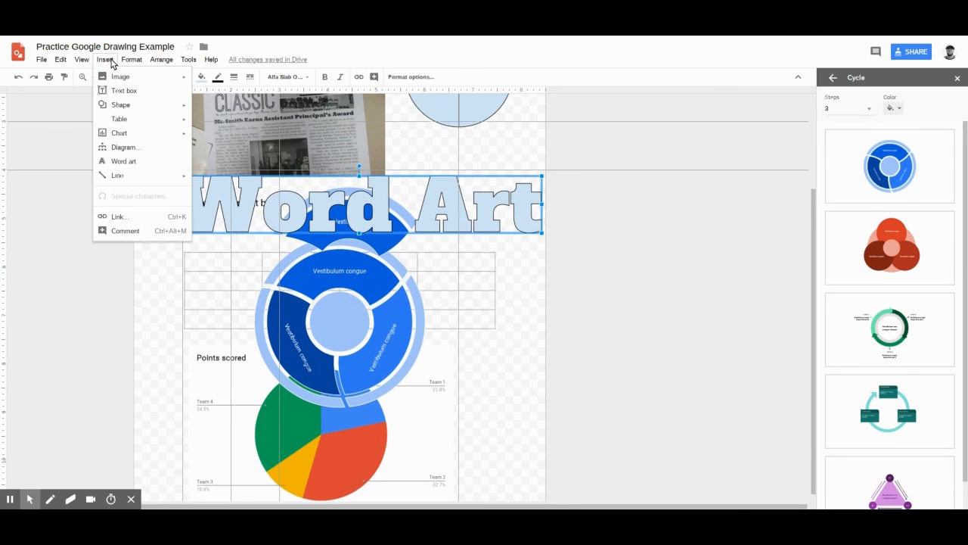
{"action": "mouse_move", "coordinate": [140, 183]}
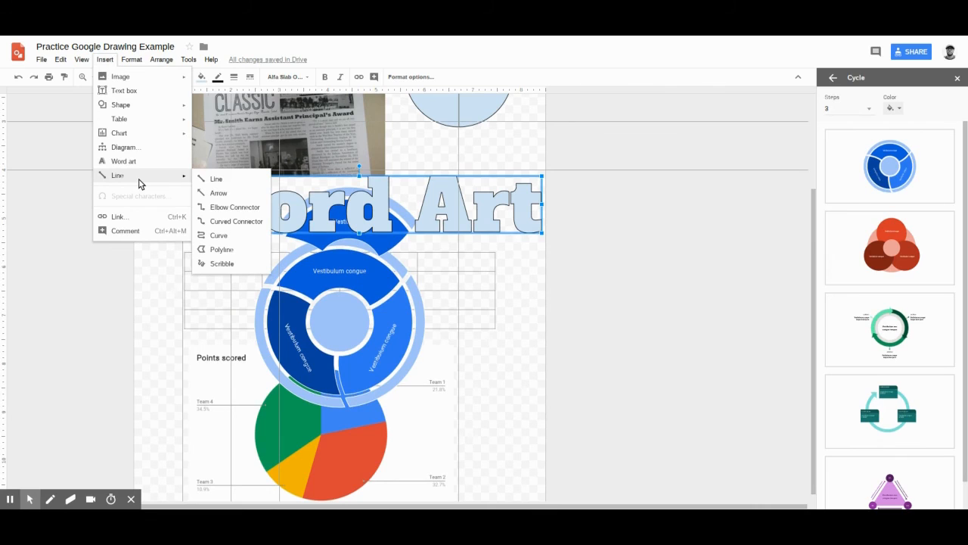
{"action": "left_click", "coordinate": [219, 264]}
{"action": "mouse_move", "coordinate": [487, 372]}
{"action": "left_mouse_down"}
{"action": "mouse_move", "coordinate": [522, 361]}
{"action": "mouse_move", "coordinate": [487, 410]}
{"action": "mouse_move", "coordinate": [494, 441]}
{"action": "mouse_move", "coordinate": [522, 428]}
{"action": "mouse_move", "coordinate": [528, 467]}
{"action": "left_mouse_up"}
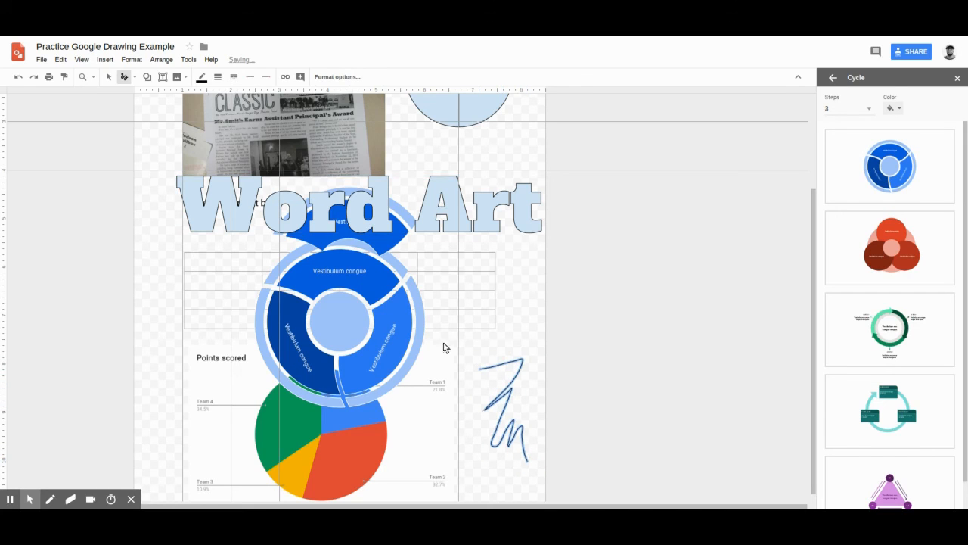
Step: Move the scribble up beside the cycle diagram and enlarge it, mainly in height, keeping it within the page
{"action": "left_click", "coordinate": [108, 77]}
{"action": "left_click", "coordinate": [487, 395]}
{"action": "left_click_drag", "start_coordinate": [504, 402], "coordinate": [497, 325]}
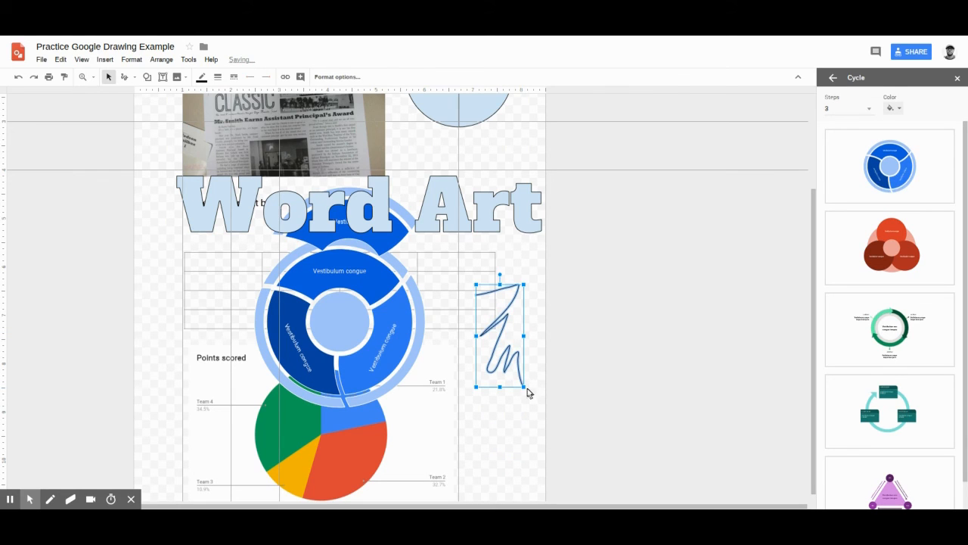
{"action": "mouse_move", "coordinate": [526, 391]}
{"action": "left_mouse_down"}
{"action": "mouse_move", "coordinate": [536, 482]}
{"action": "mouse_move", "coordinate": [546, 472]}
{"action": "left_mouse_up"}
{"action": "left_click", "coordinate": [515, 368]}
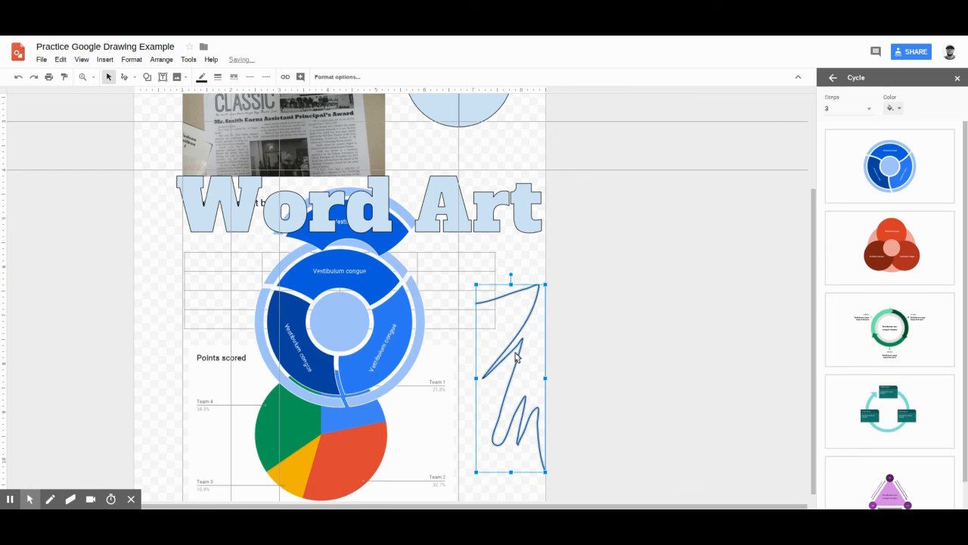
{"action": "left_click_drag", "start_coordinate": [508, 350], "coordinate": [496, 337]}
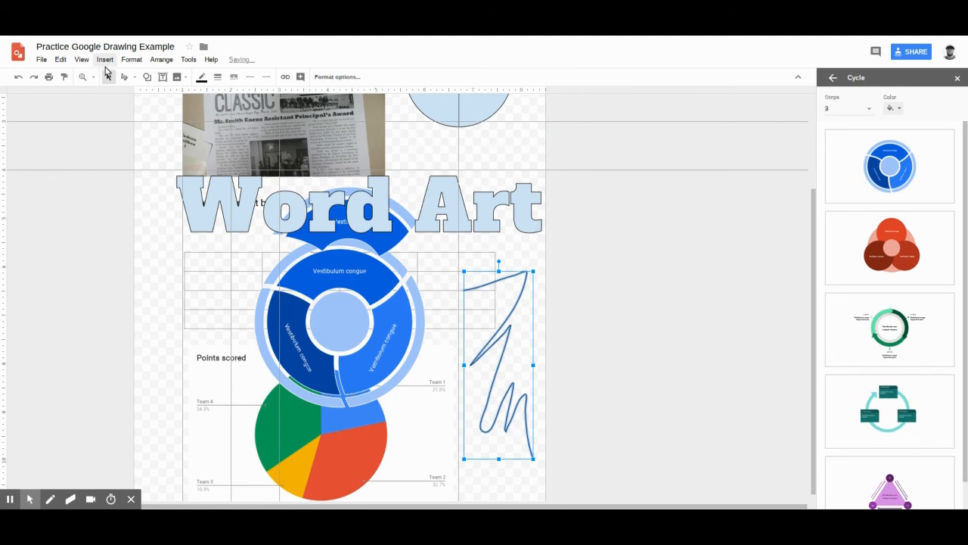